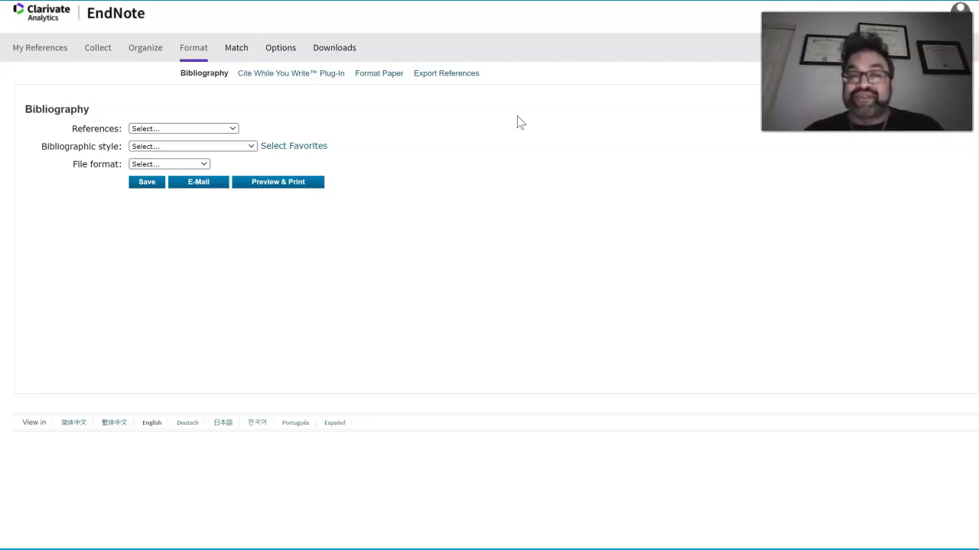
Display the full list of saved references and select all of them
click(559, 158)
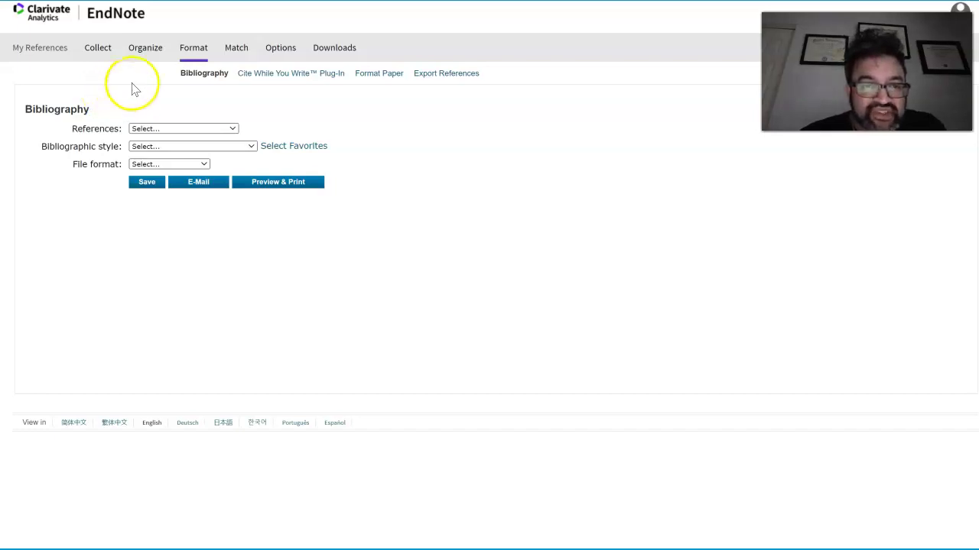
mouse_move(153, 53)
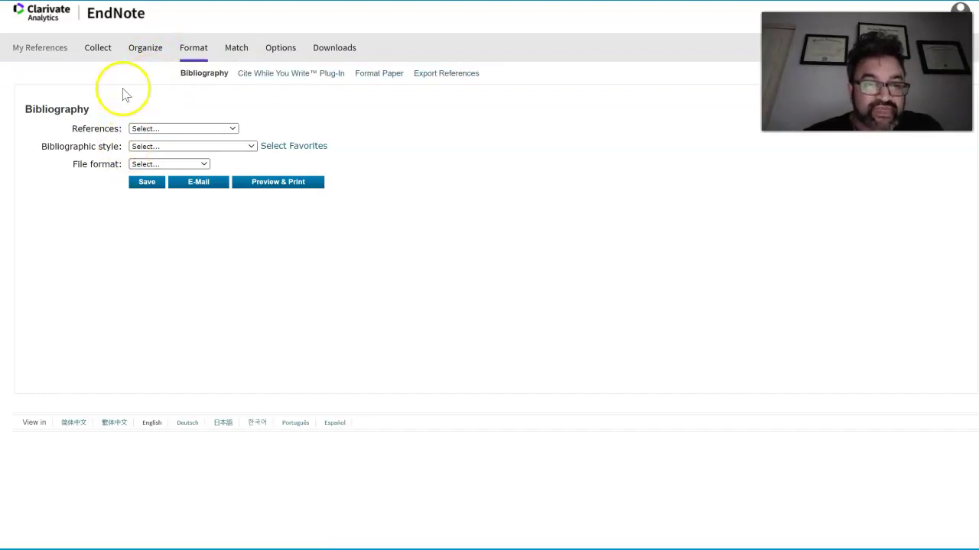
click(44, 48)
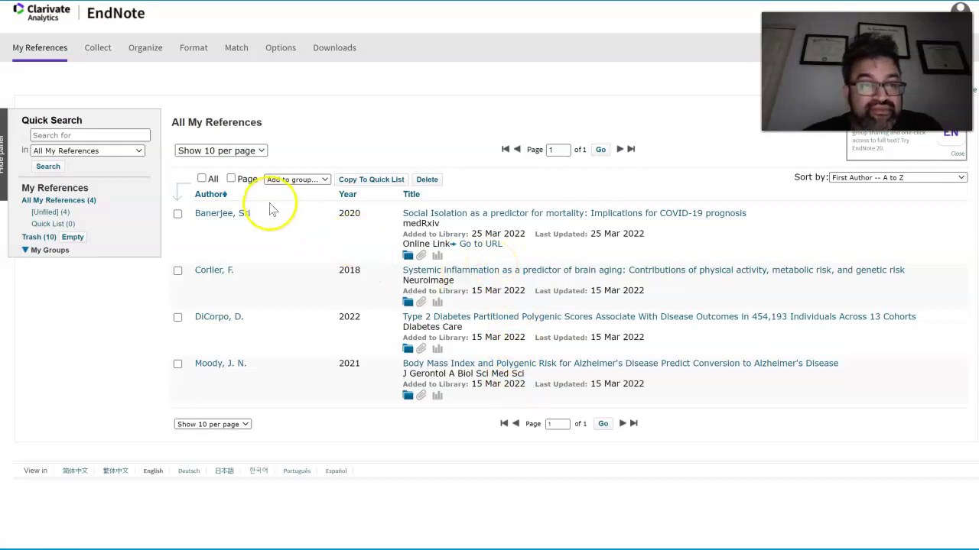
click(201, 178)
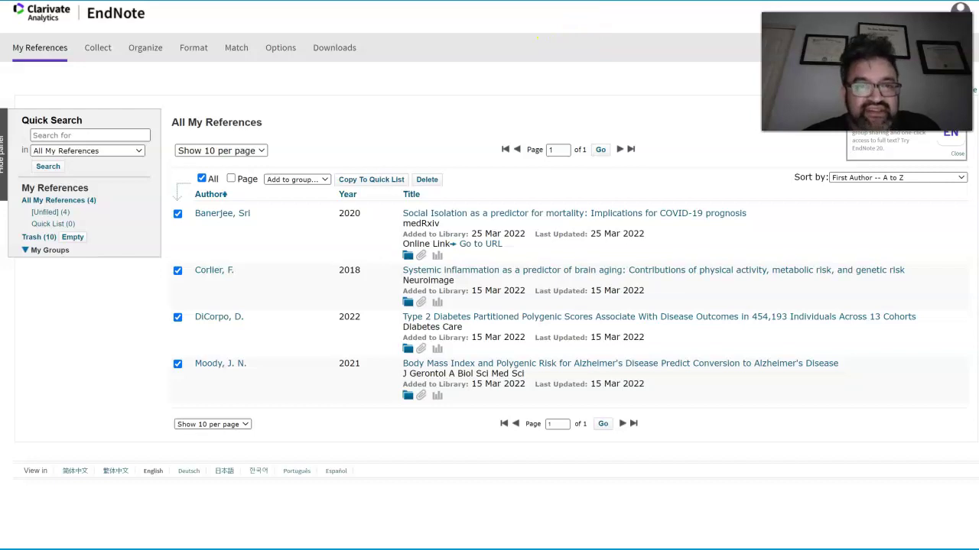
Review the download options for Cite While You Write, Capture Reference and EndNote Click, and look over the Options, Format and Organize sections
click(346, 57)
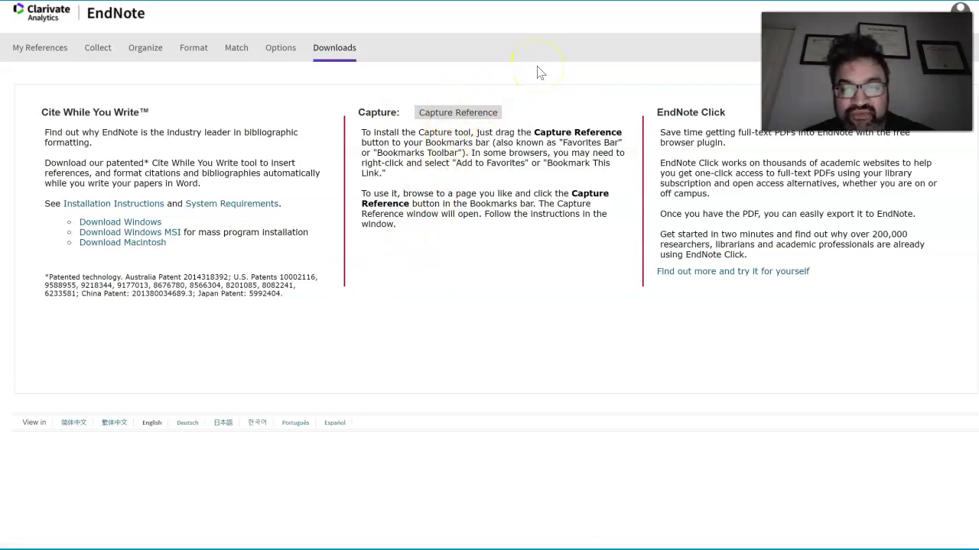
click(676, 272)
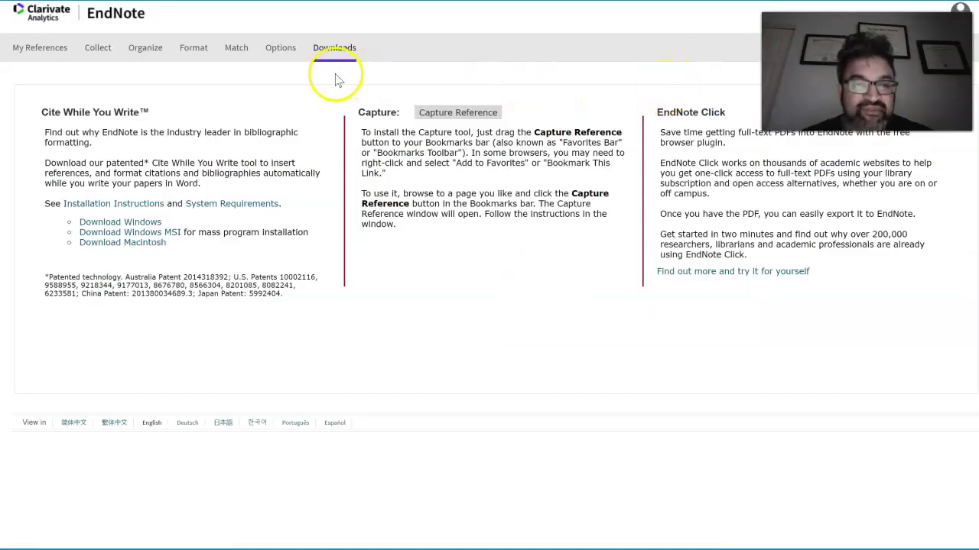
mouse_move(279, 58)
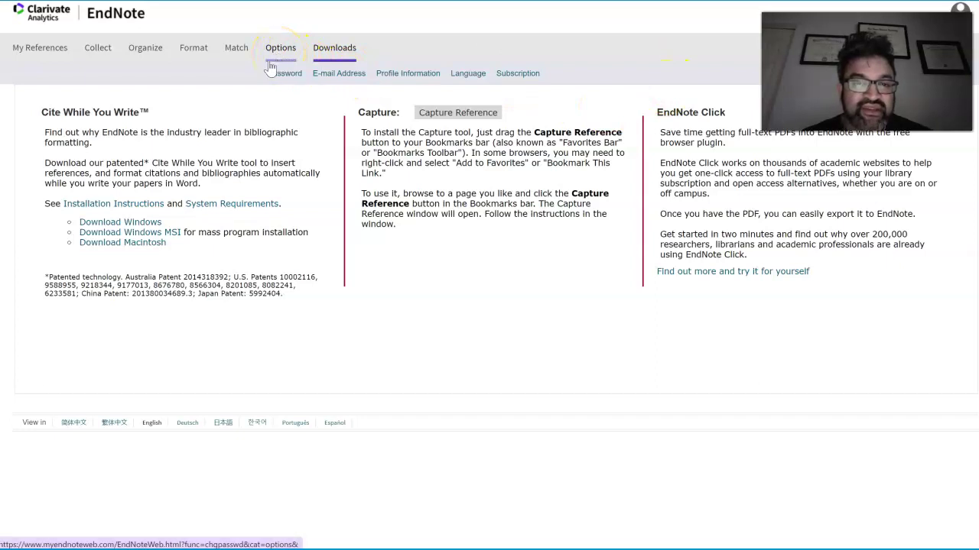
mouse_move(197, 51)
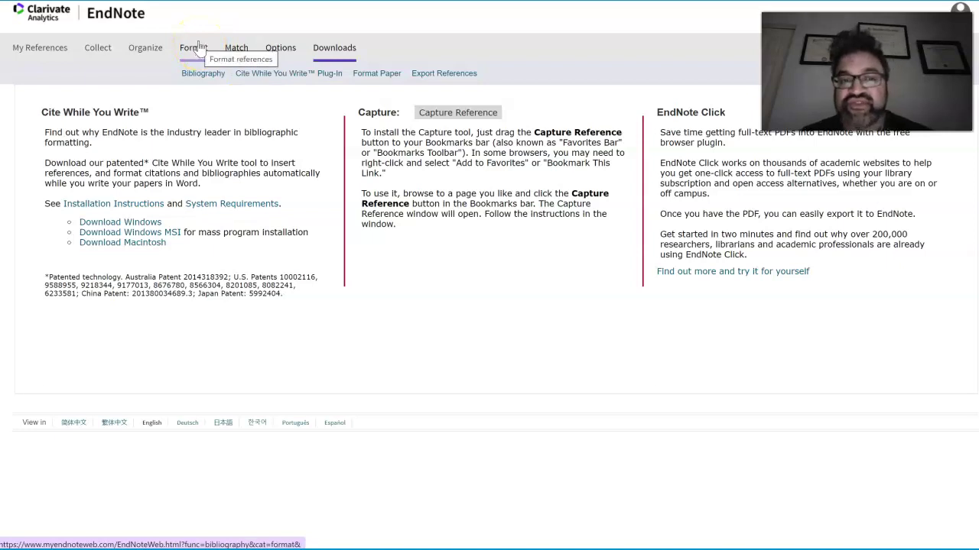
mouse_move(144, 46)
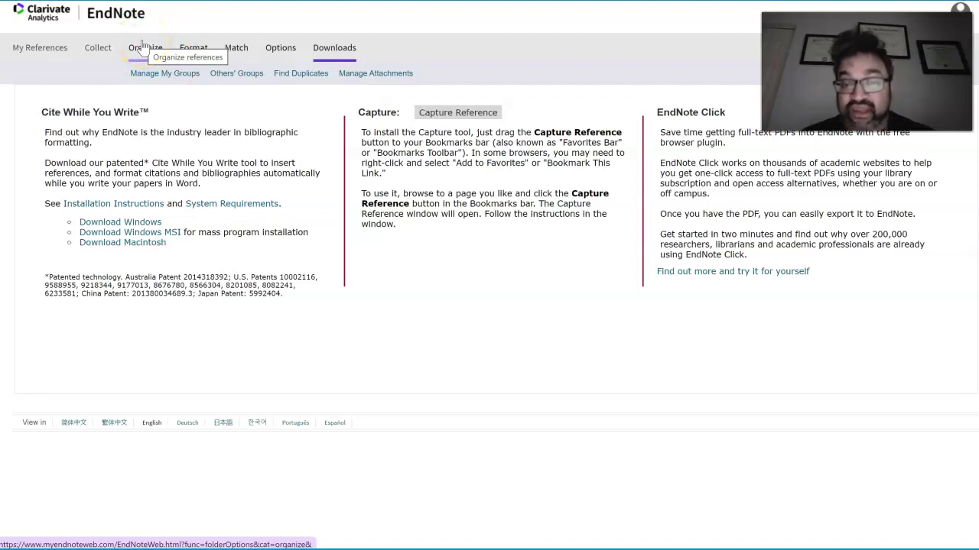
Start an online reference search and connect to the PubMed (NLM) database
click(98, 48)
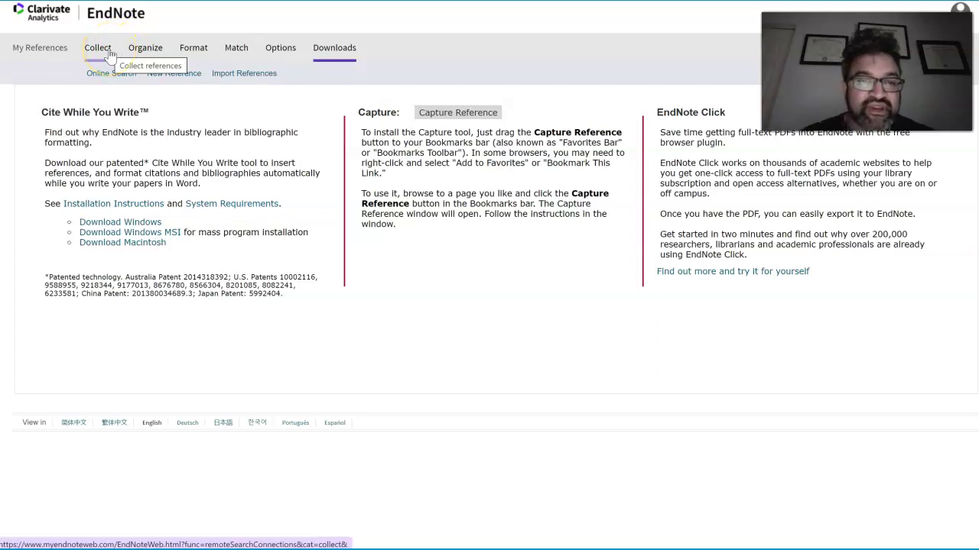
click(82, 52)
mouse_move(85, 53)
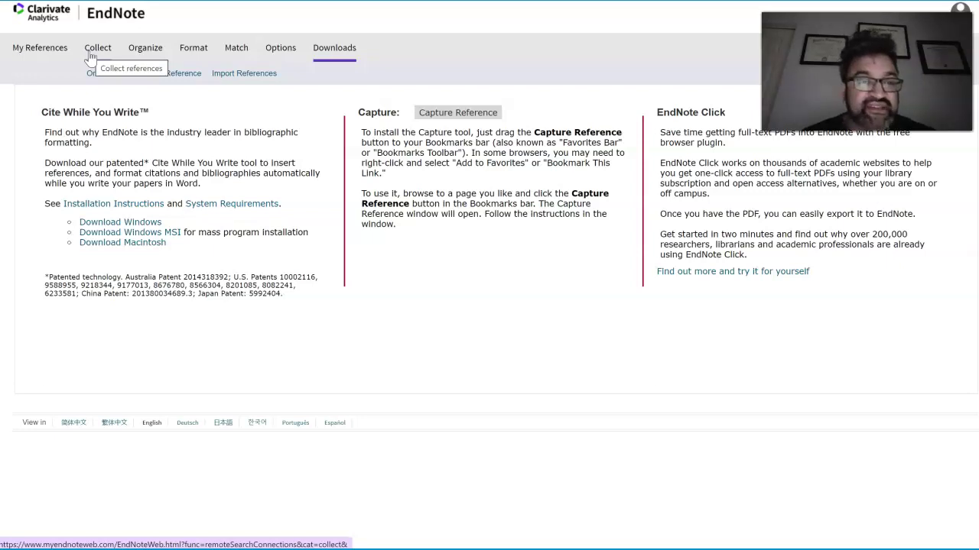
click(90, 53)
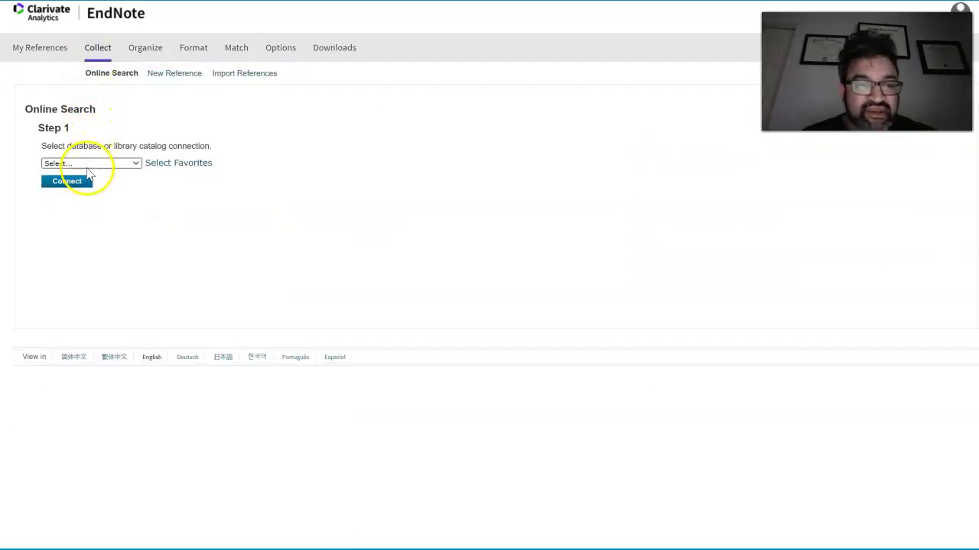
click(88, 164)
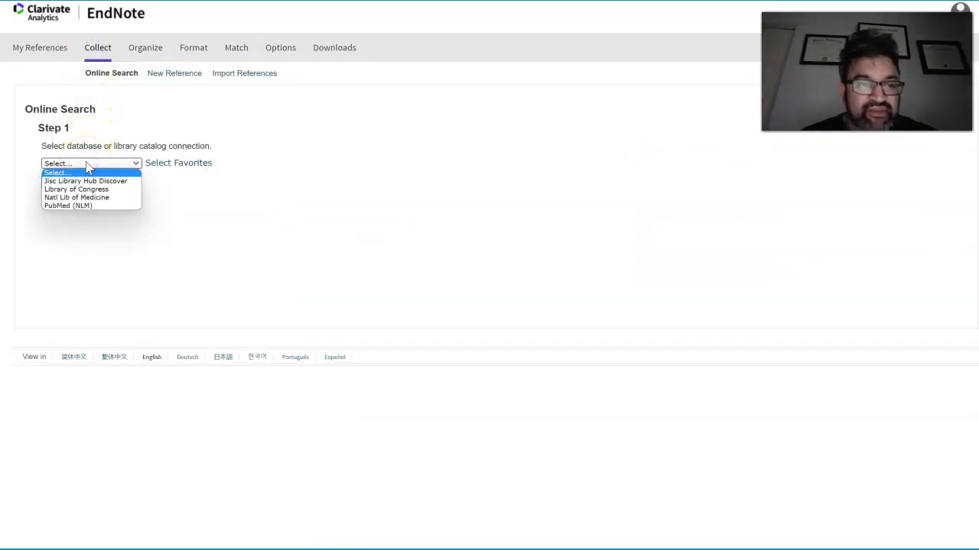
click(80, 189)
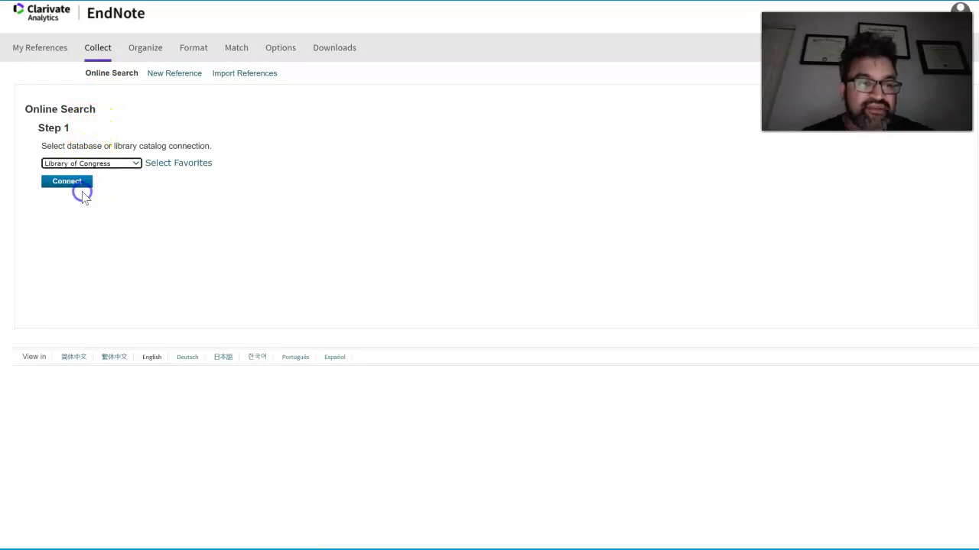
click(84, 163)
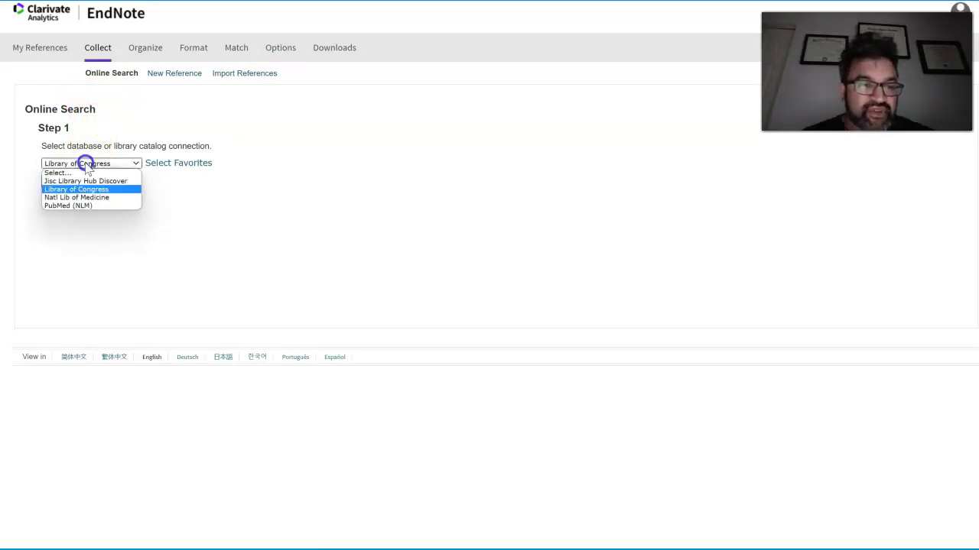
click(80, 206)
click(72, 183)
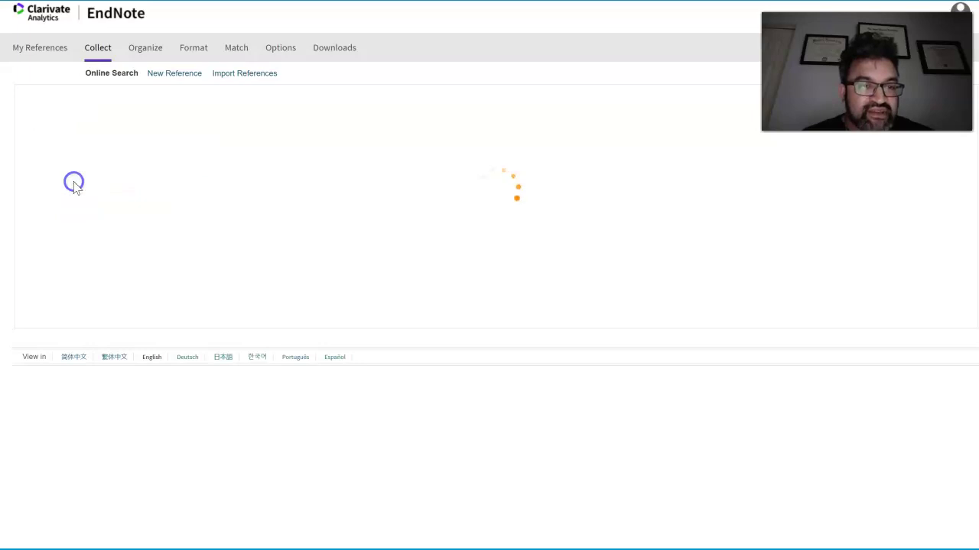
Search PubMed for records matching the author's first name and last name as two separate terms in any field, retrieving all records
click(78, 151)
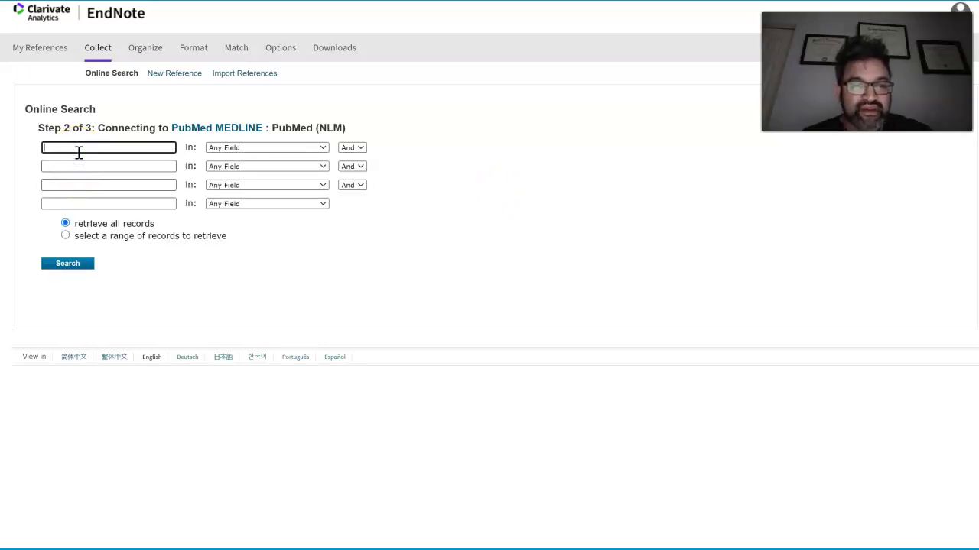
text(sri)
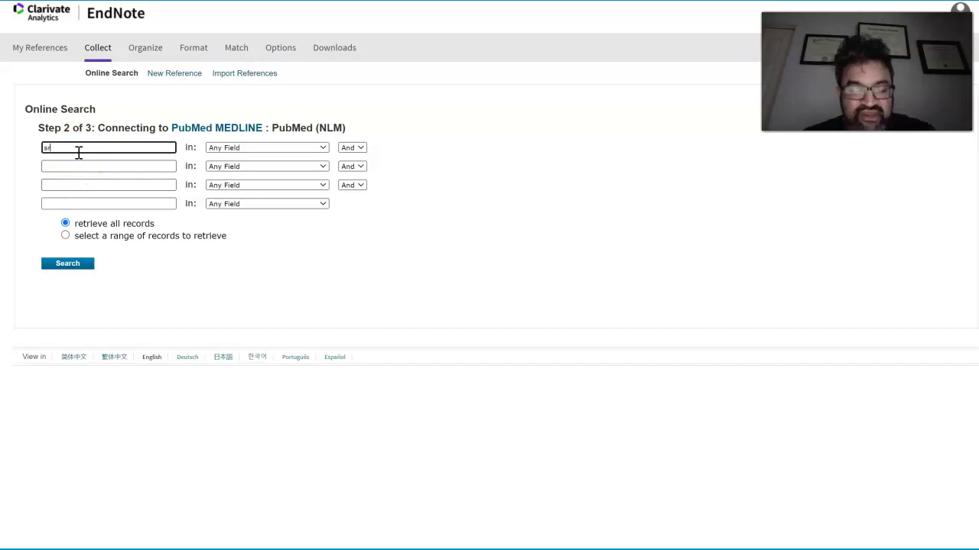
text(kan)
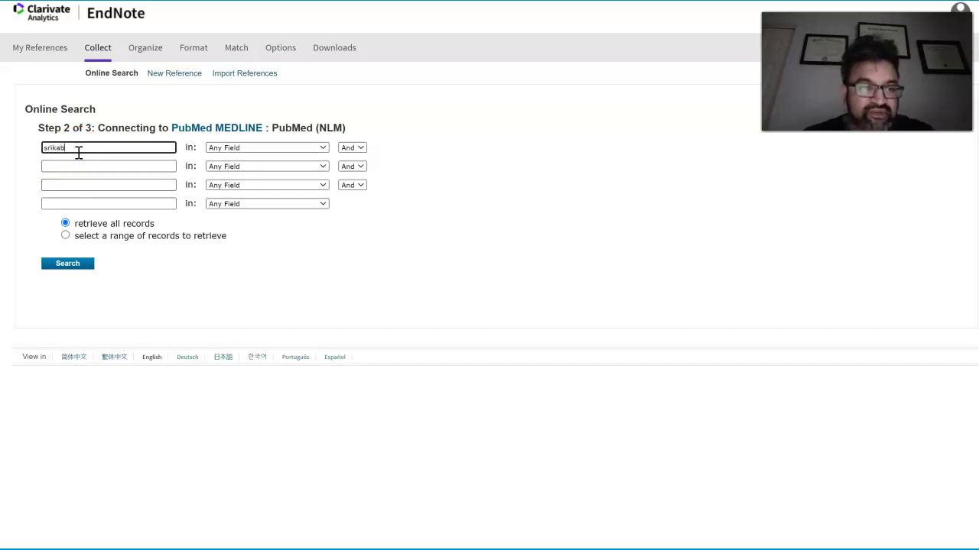
text(at)
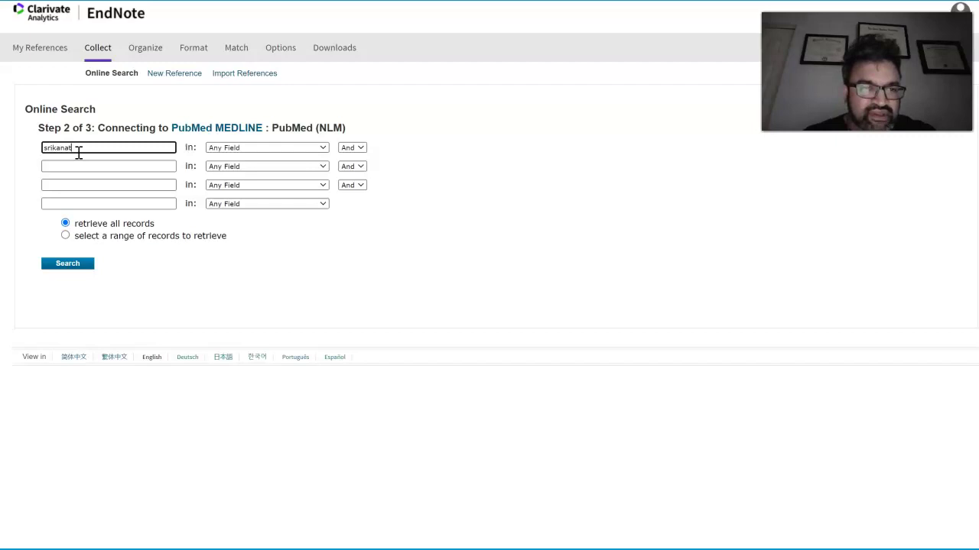
key(BackSpace)
text(ta)
key(BackSpace)
key(BackSpace)
key(BackSpace)
key(BackSpace)
key(Tab)
key(Tab)
key(Tab)
text(banerjee)
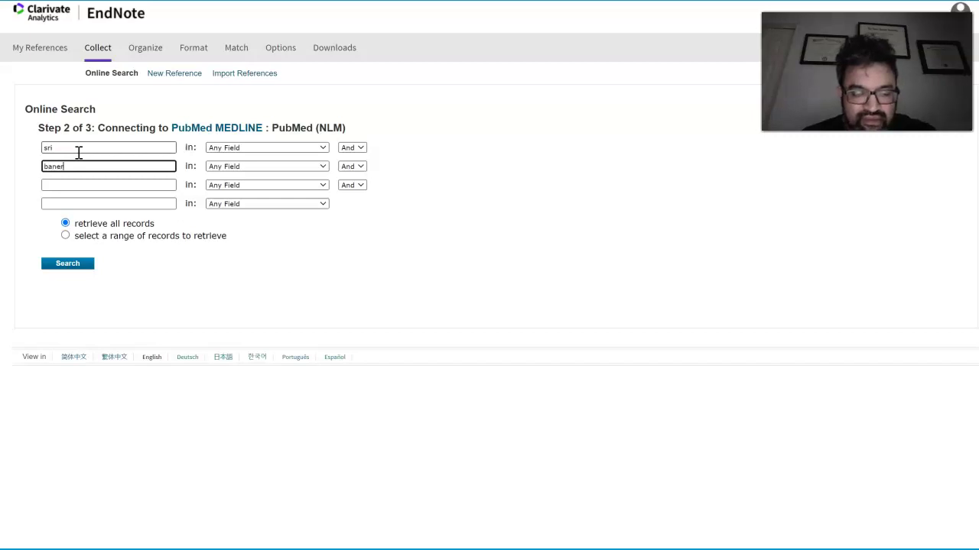
click(70, 265)
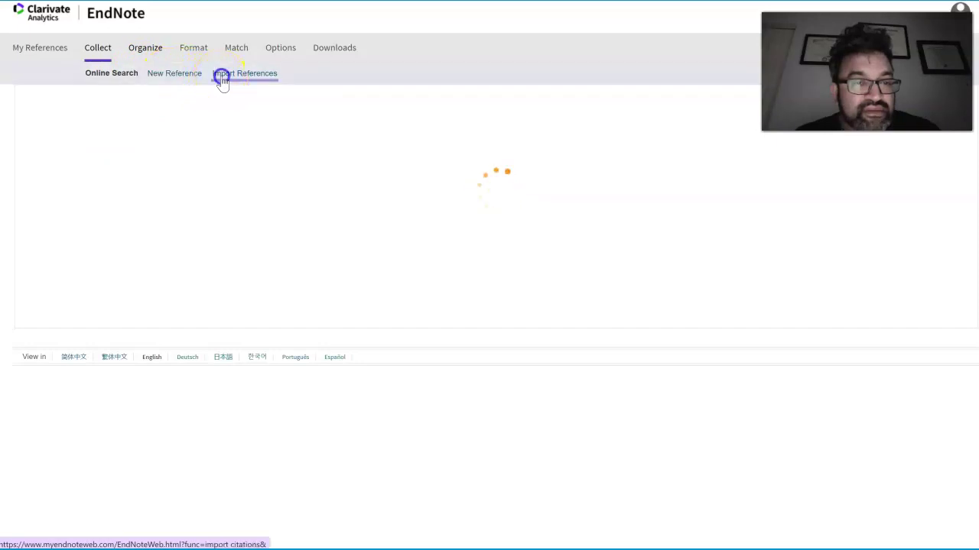
Open the reference import form and browse the Downloads folder for a file without choosing one
click(222, 76)
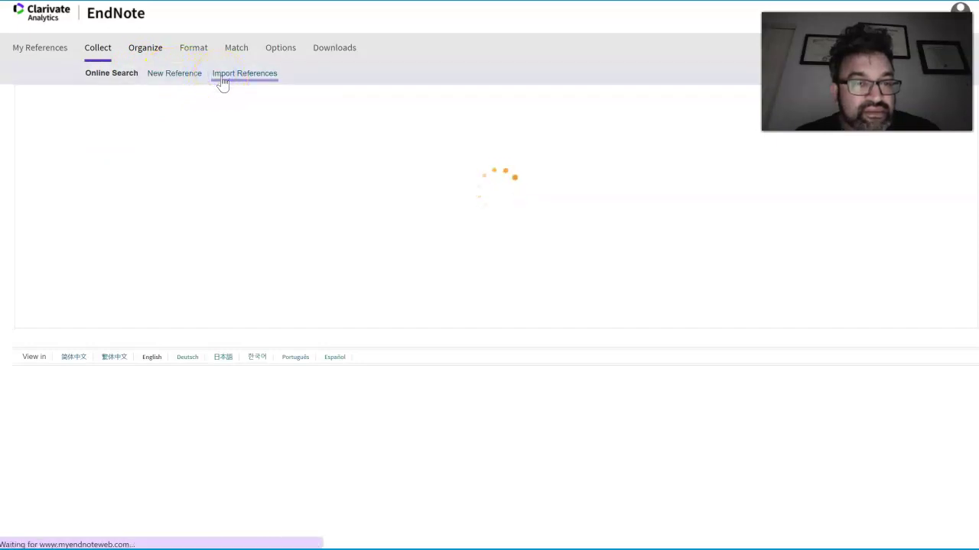
click(123, 72)
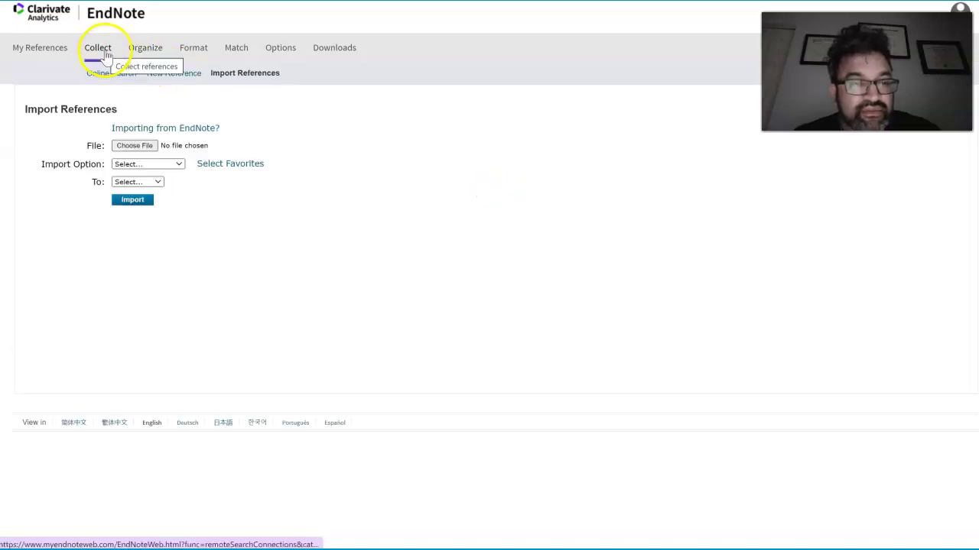
click(140, 148)
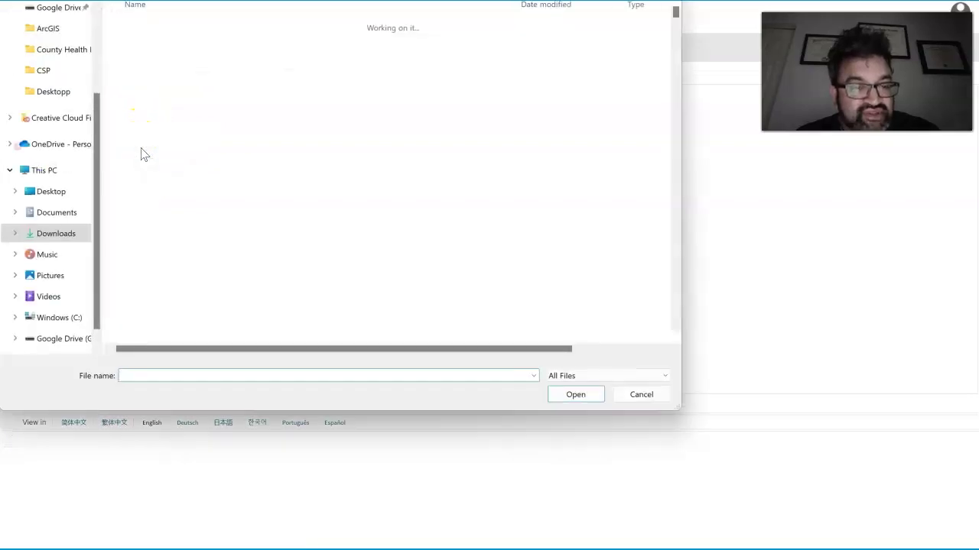
click(581, 377)
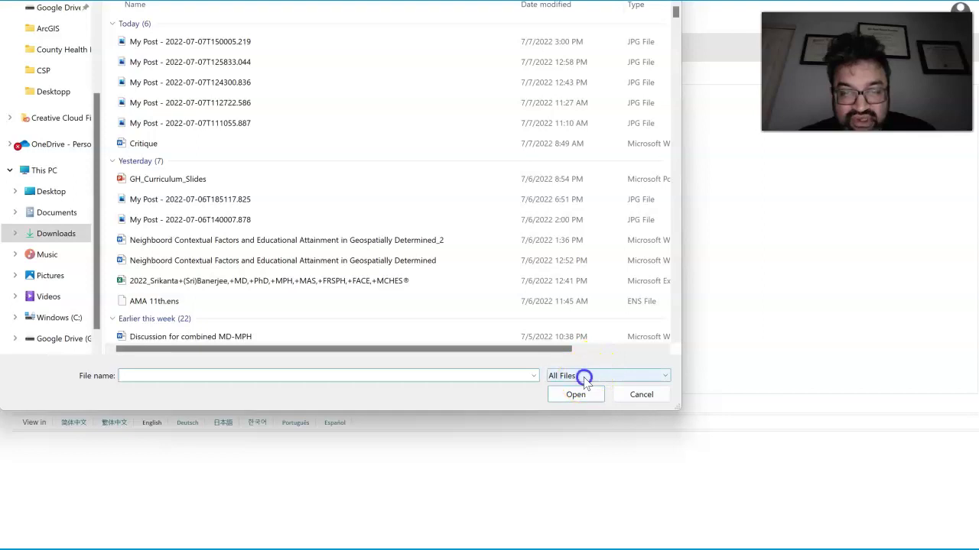
click(583, 378)
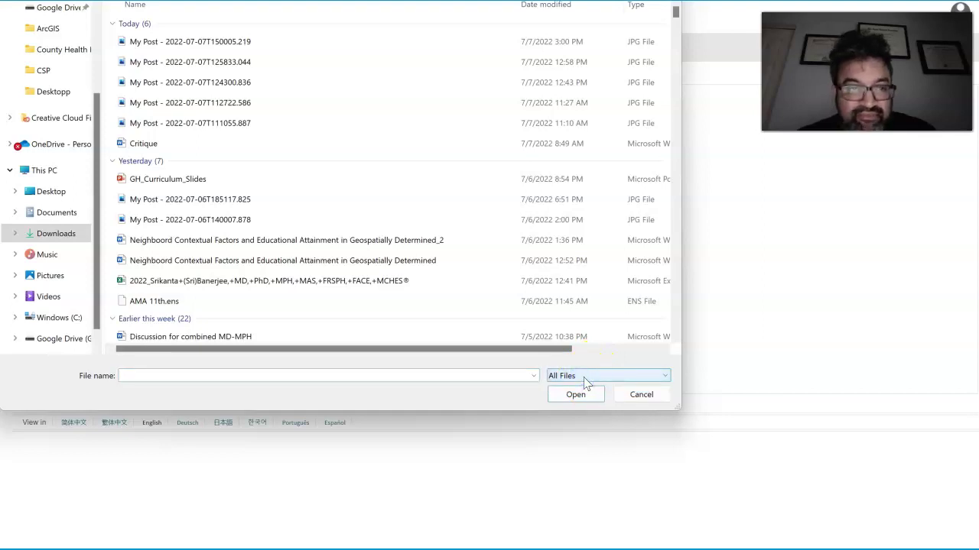
click(641, 394)
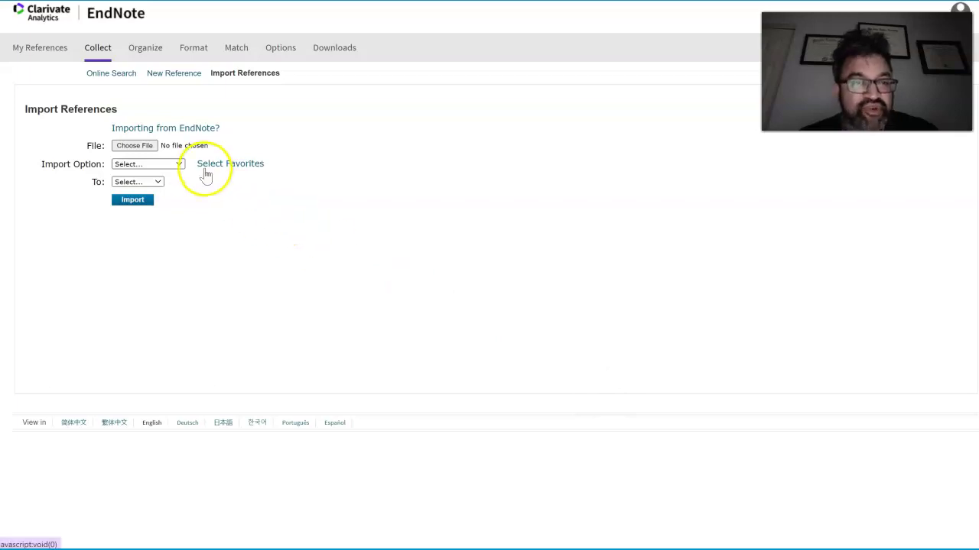
Set the import option to PubMed (NLM) and check which destination groups are available
click(176, 165)
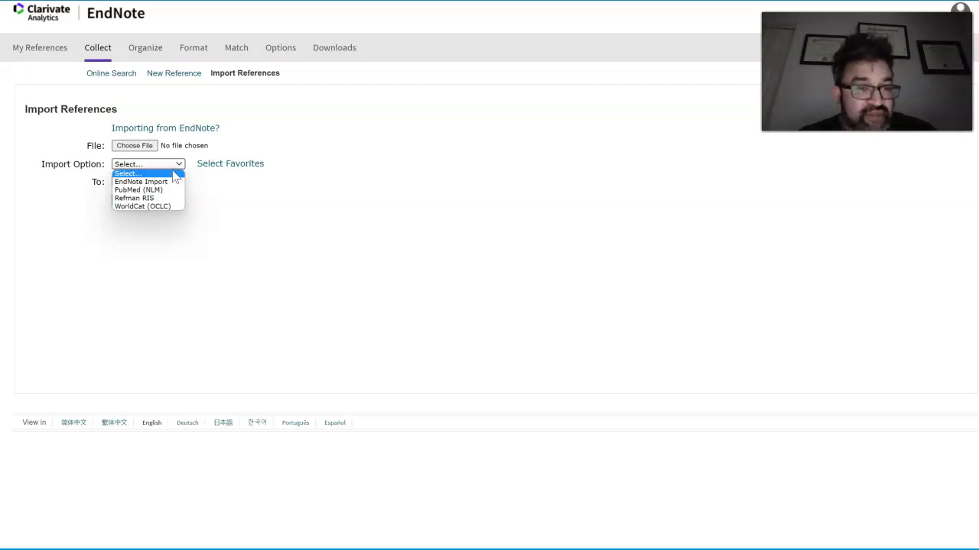
click(164, 190)
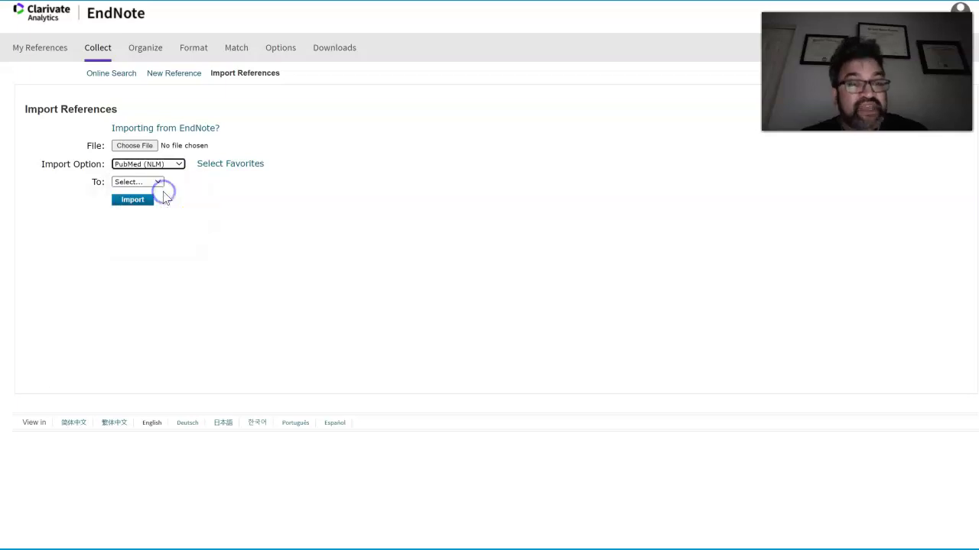
click(157, 180)
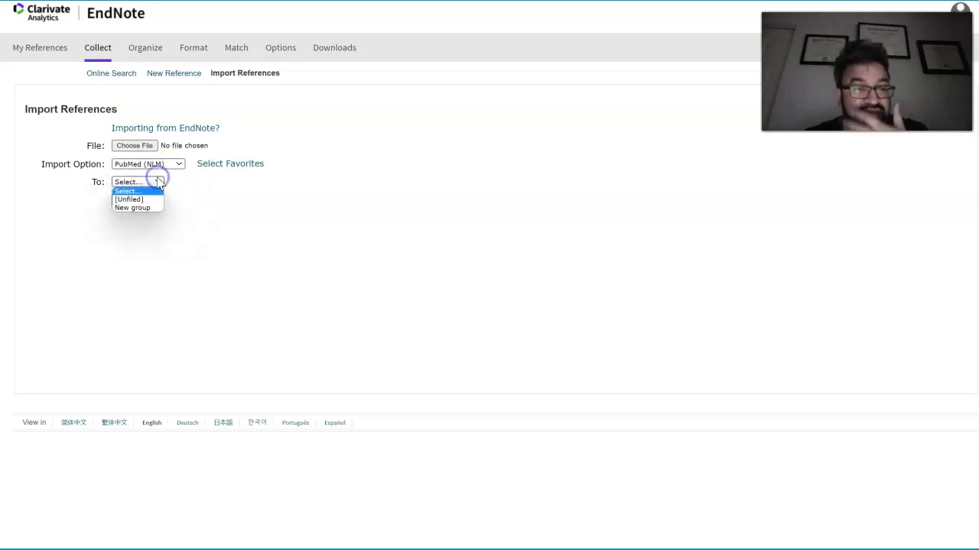
click(227, 192)
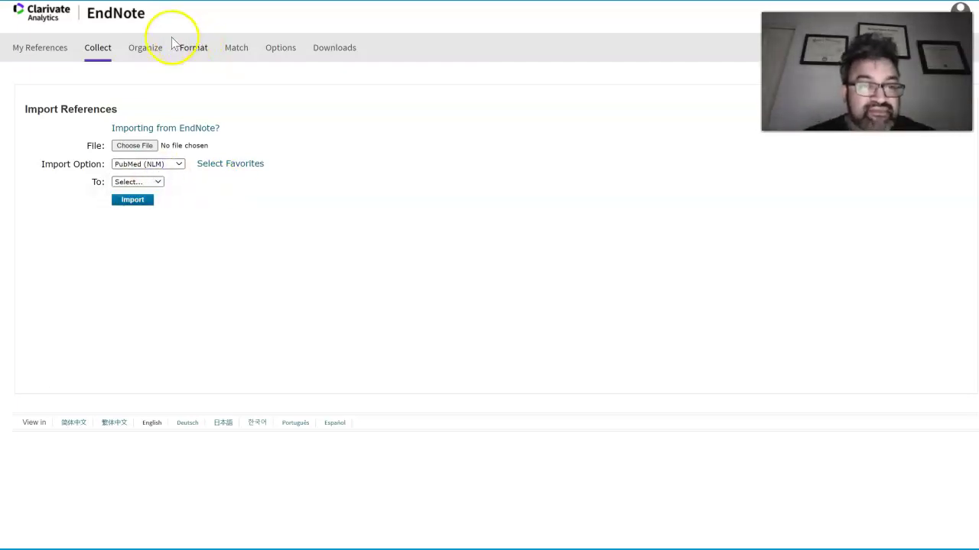
View the group management page and the bibliography formatting page
click(143, 49)
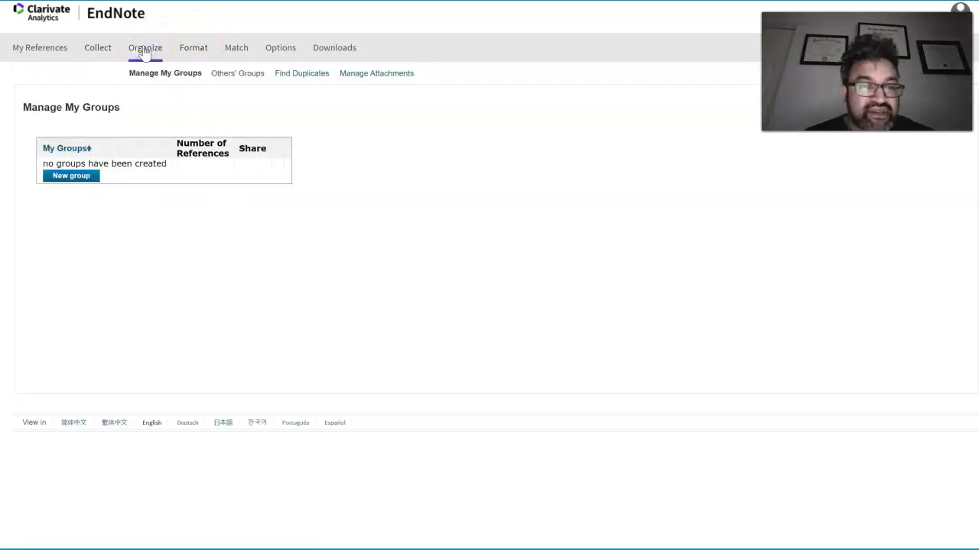
click(184, 48)
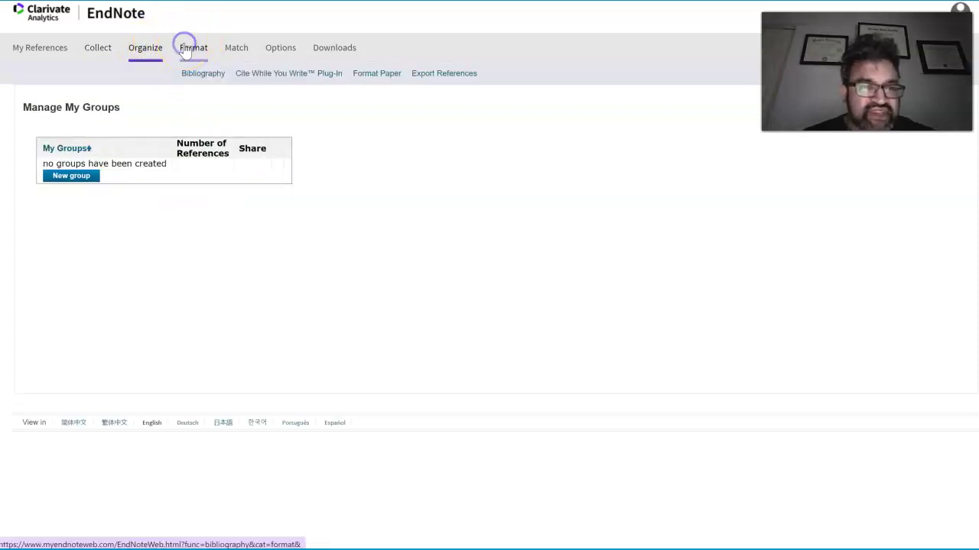
click(229, 33)
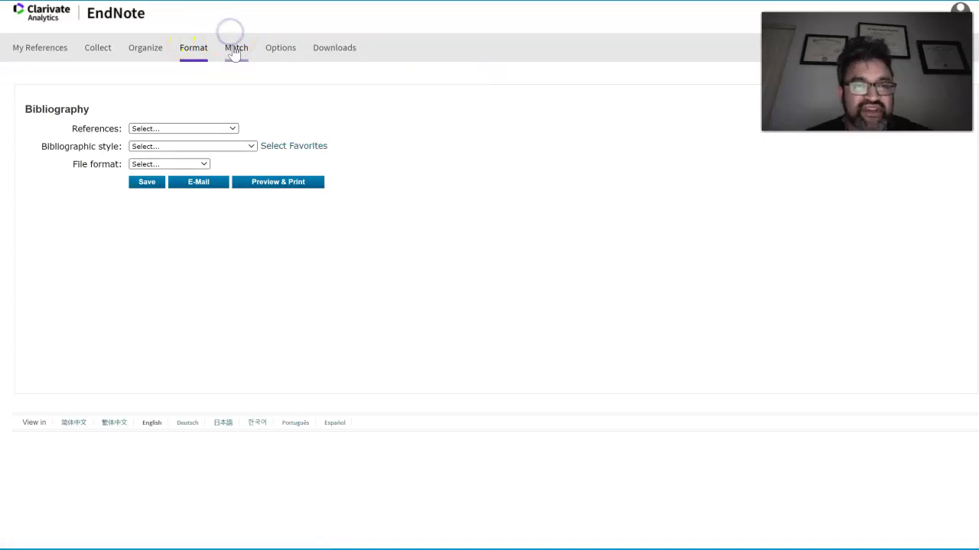
Open the Web of Science Master Journal List from EndNote's Match feature, then view and dismiss the Manuscript Matcher introduction
click(235, 49)
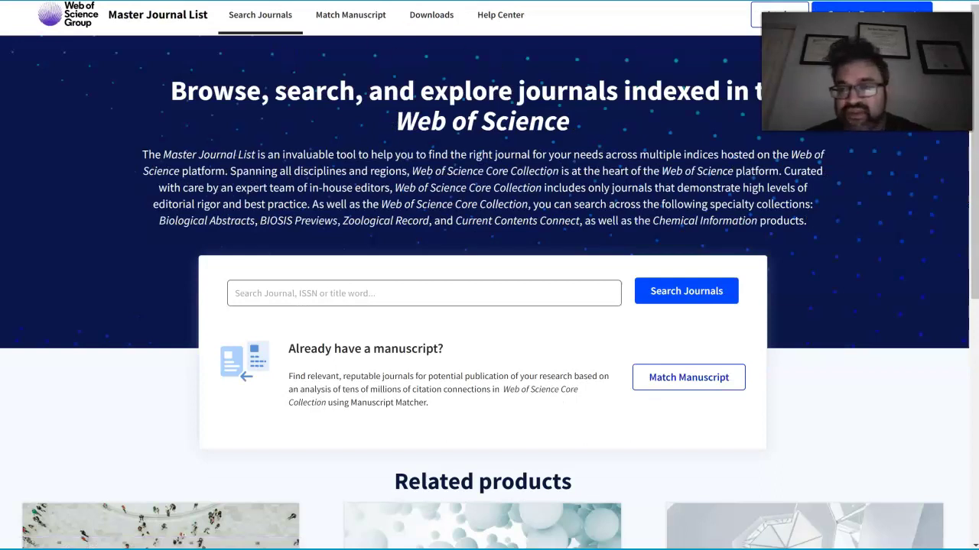
click(975, 145)
mouse_move(974, 146)
mouse_down()
mouse_move(974, 309)
mouse_move(974, 159)
mouse_up()
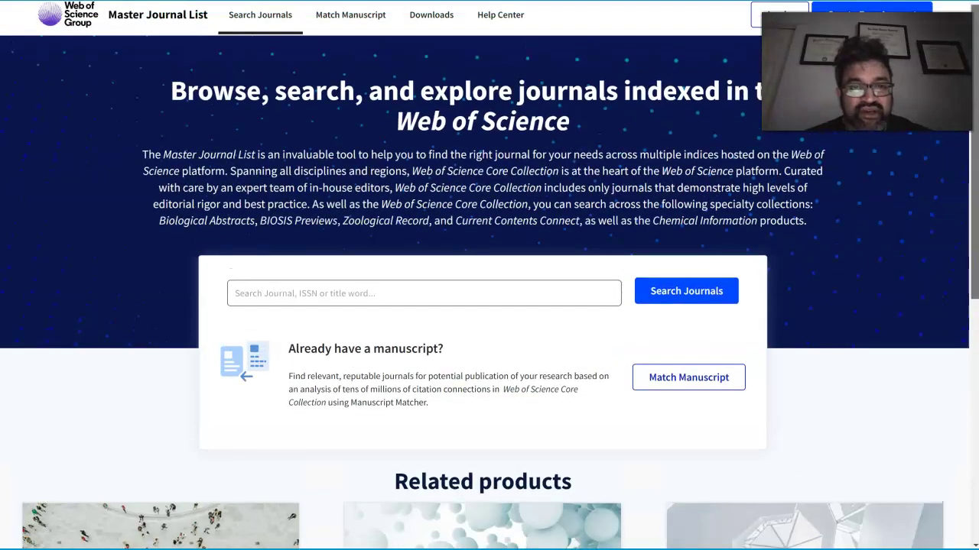
click(373, 24)
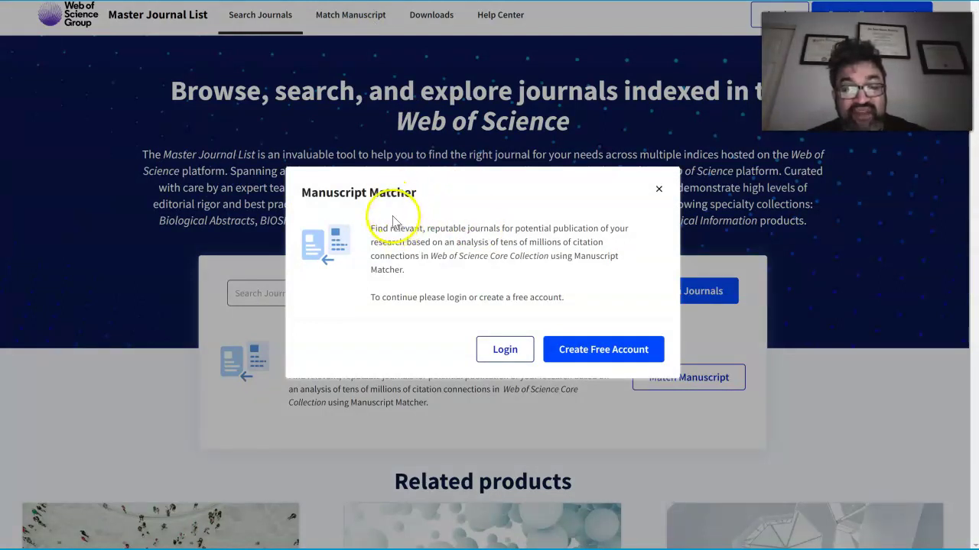
click(659, 191)
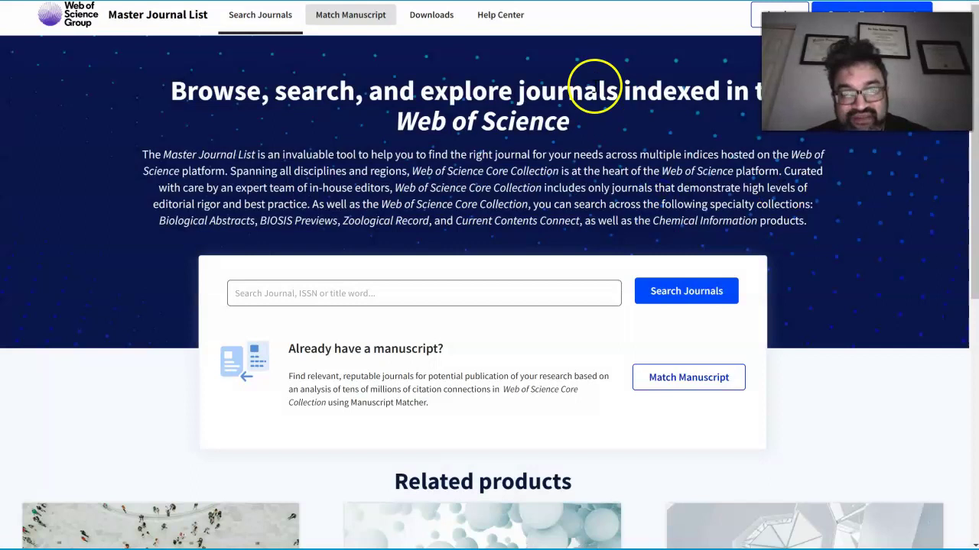
View the Collection List Downloads page, recheck and close the Manuscript Matcher introduction, and return to the journal search page
click(450, 18)
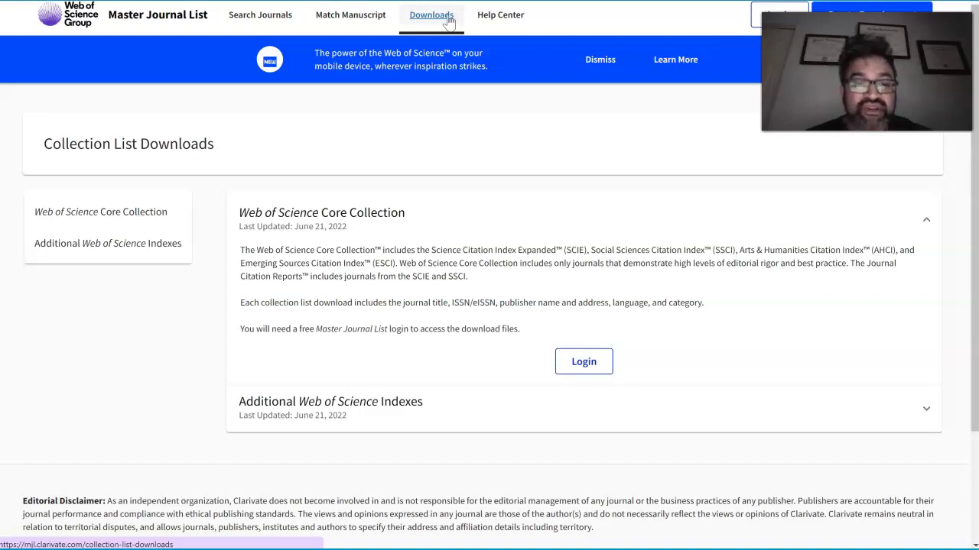
click(493, 24)
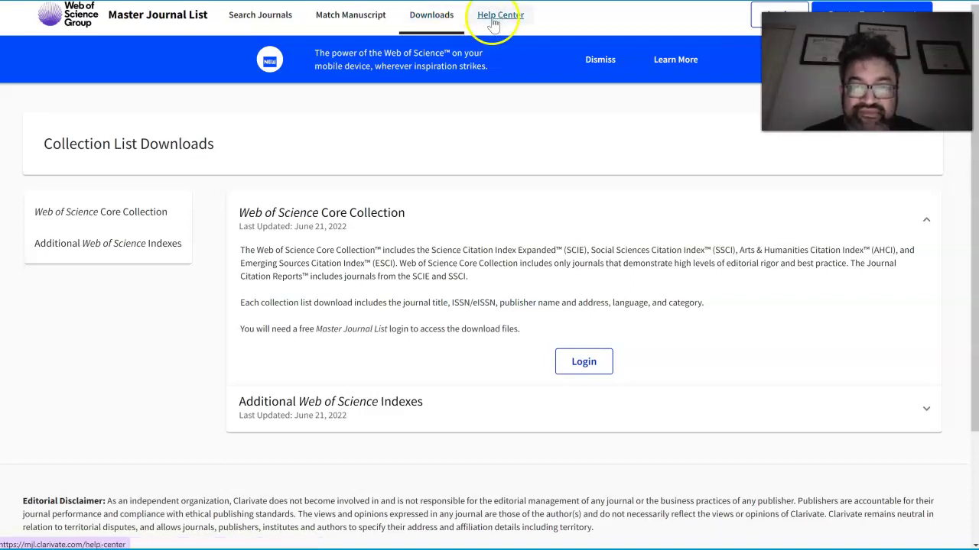
click(370, 25)
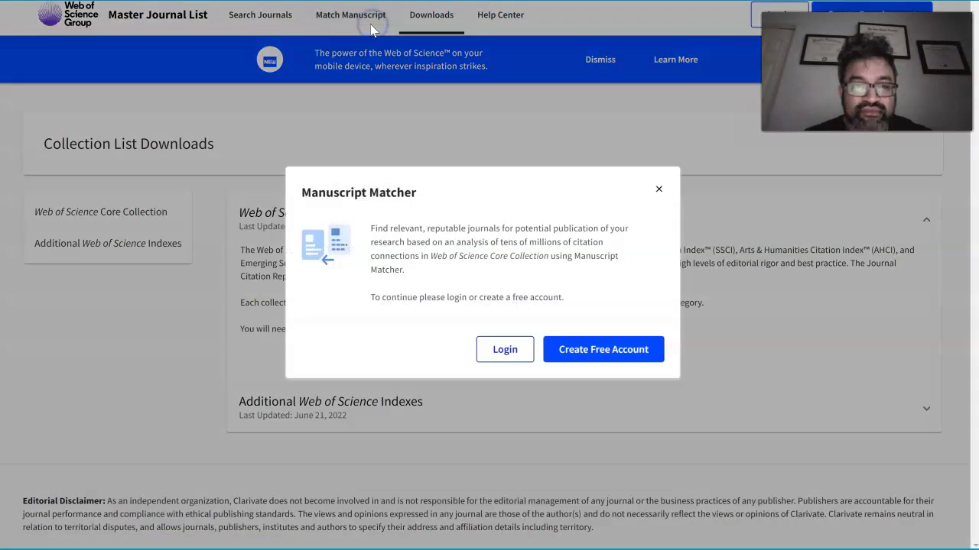
click(658, 191)
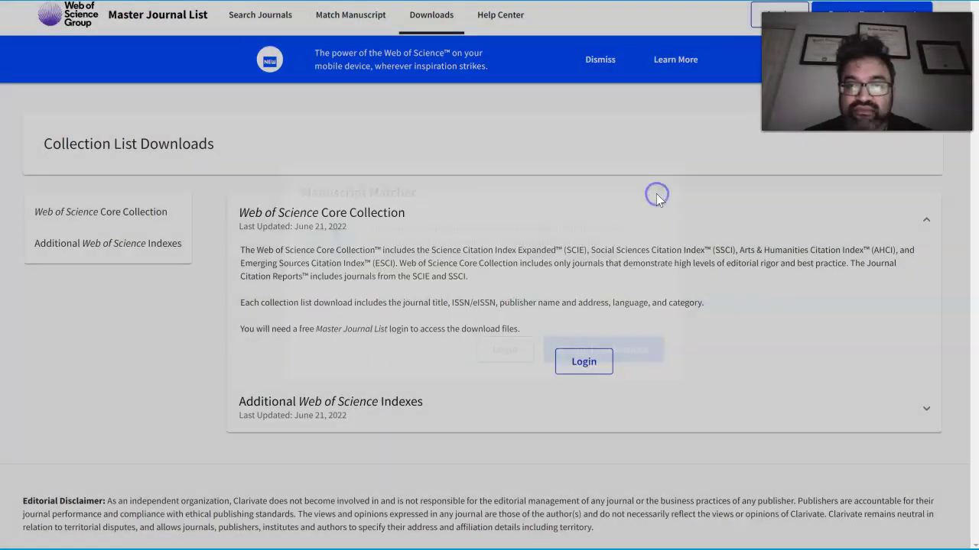
click(258, 18)
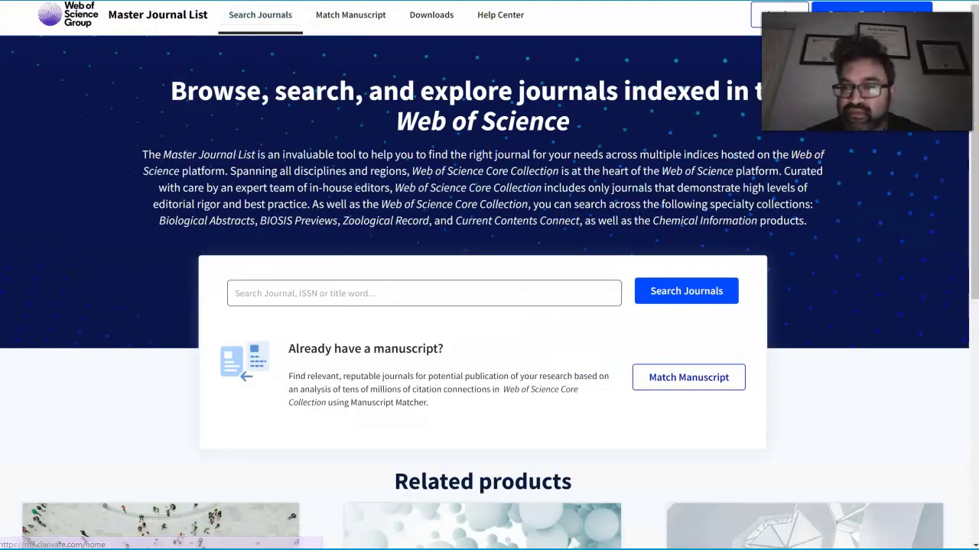
Open the My Research Assistant page from the related products, read through its mobile app description, and close the page
drag(976, 162, 976, 339)
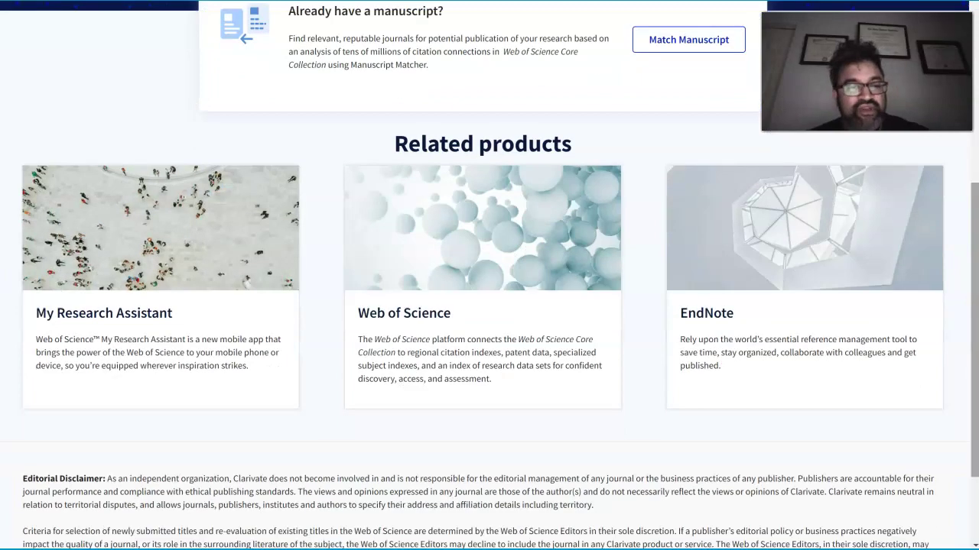
click(128, 312)
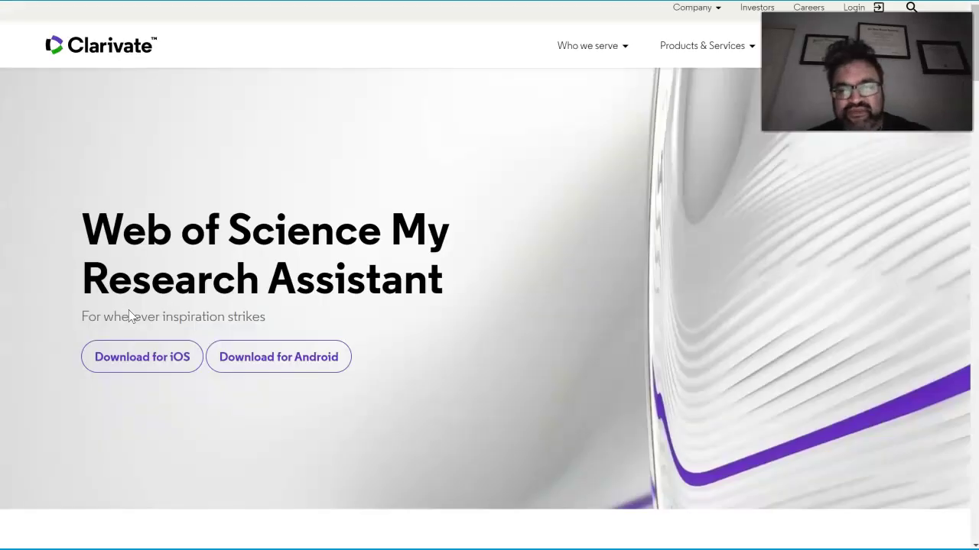
click(161, 299)
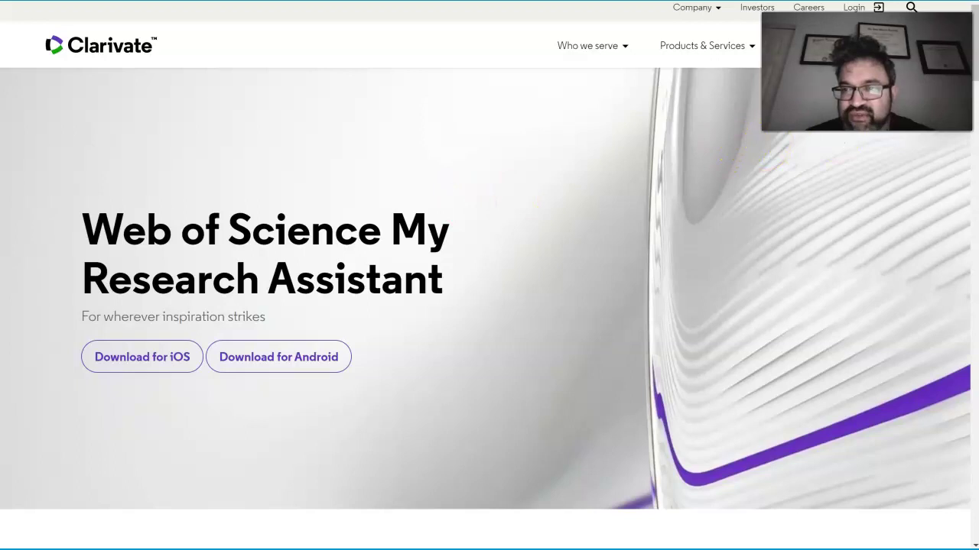
scroll(975, 70, down, 4)
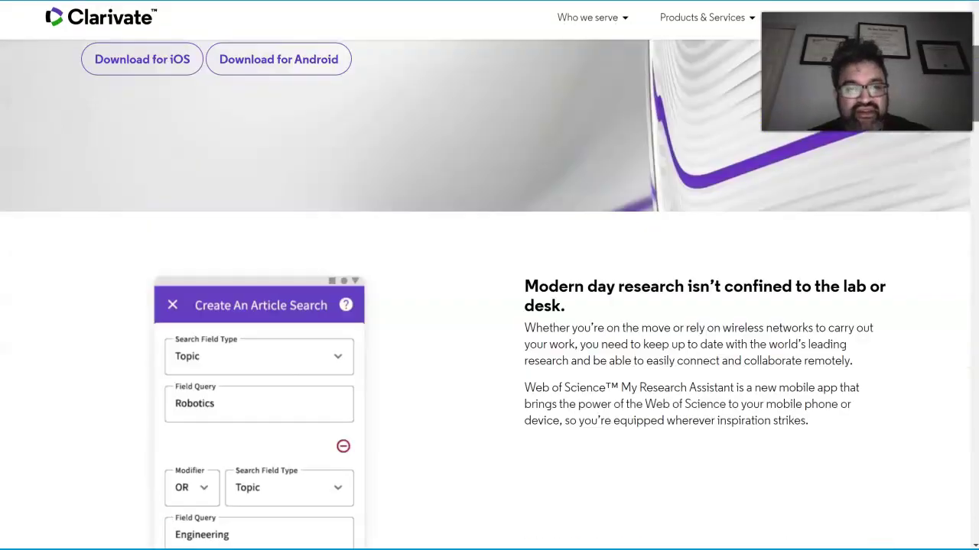
scroll(976, 70, down, 1)
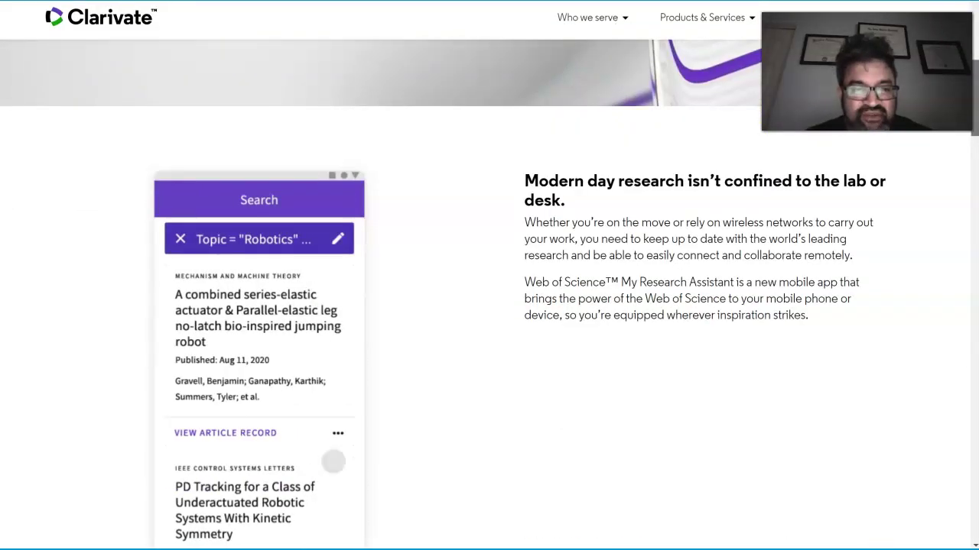
scroll(489, 306, down, 3)
drag(973, 167, 974, 65)
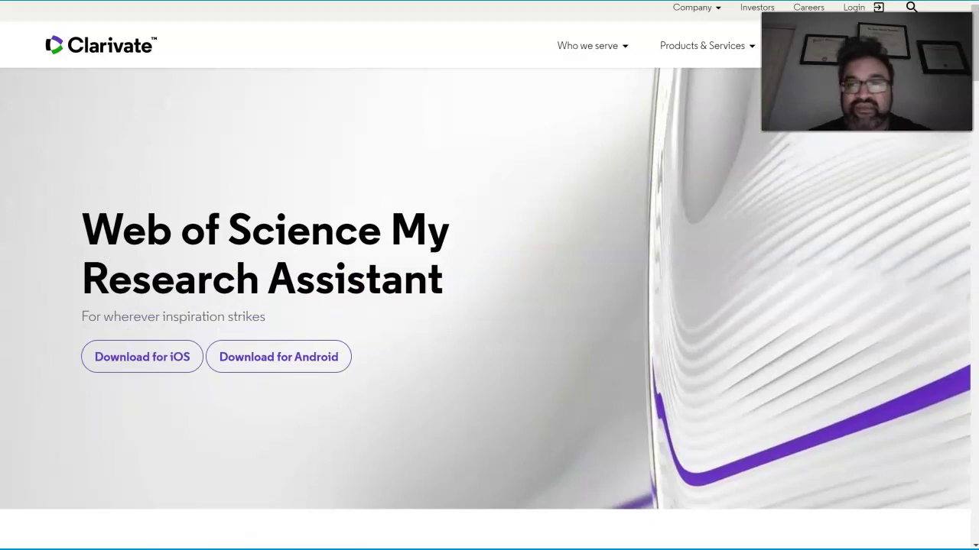
key(ctrl+w)
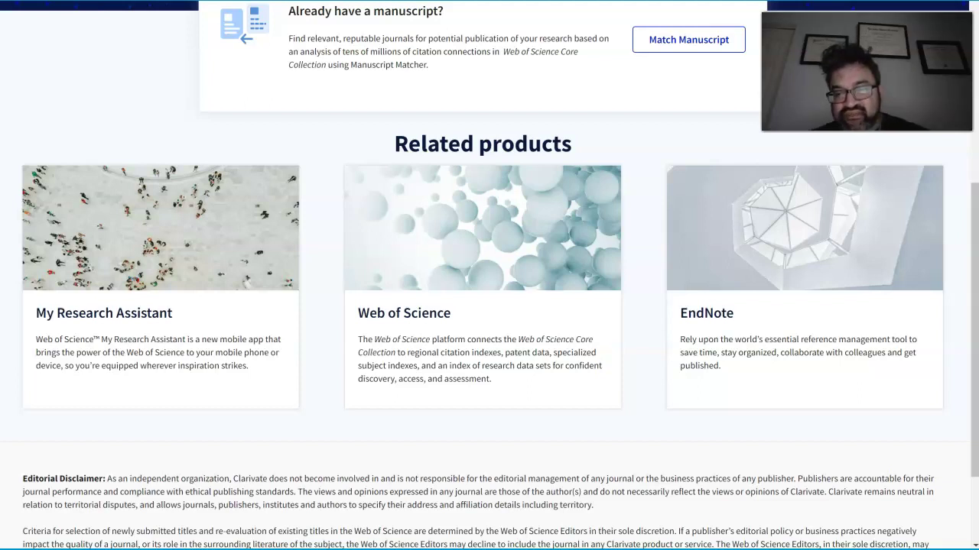
View the EndNote license purchase options from the related products, then go back and open the Web of Science product link
click(715, 318)
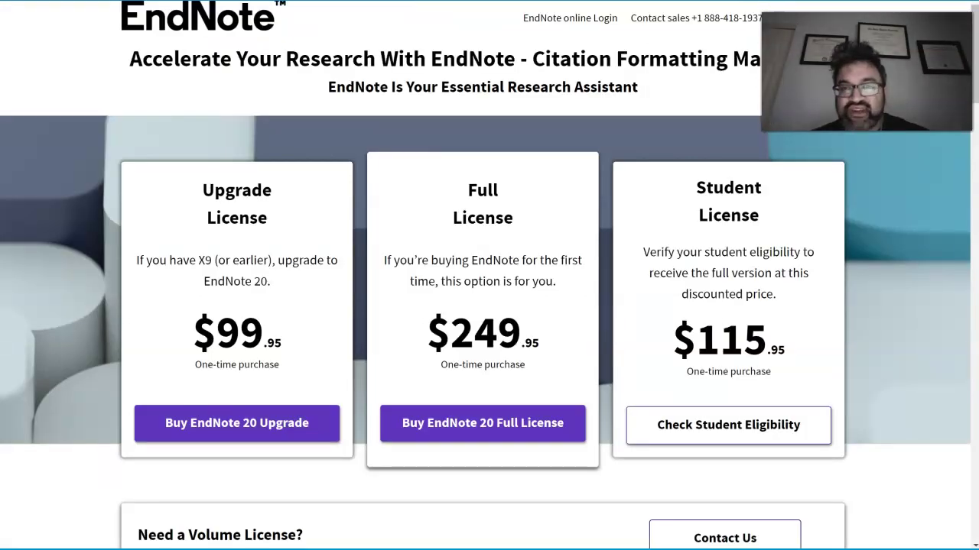
key(alt+Left)
click(425, 317)
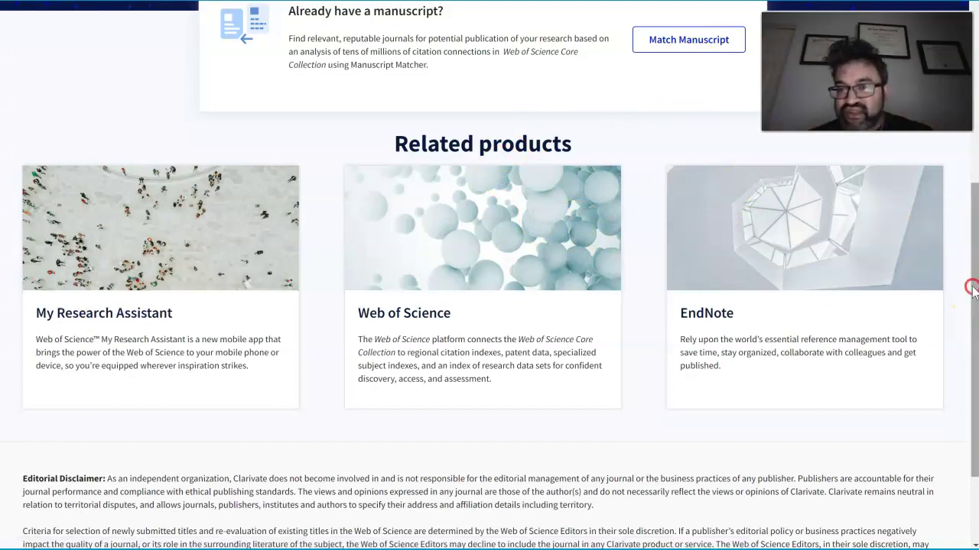
right_click(972, 215)
click(973, 199)
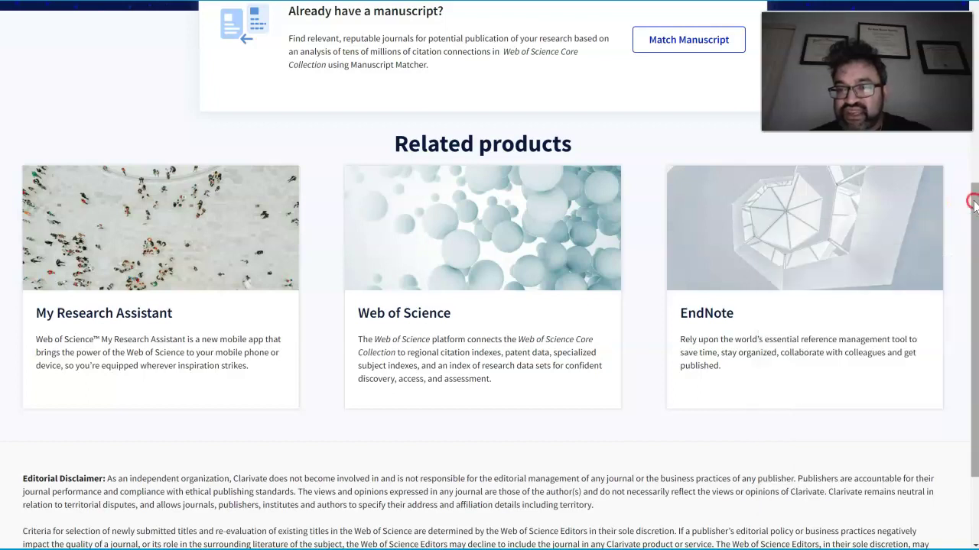
right_click(948, 187)
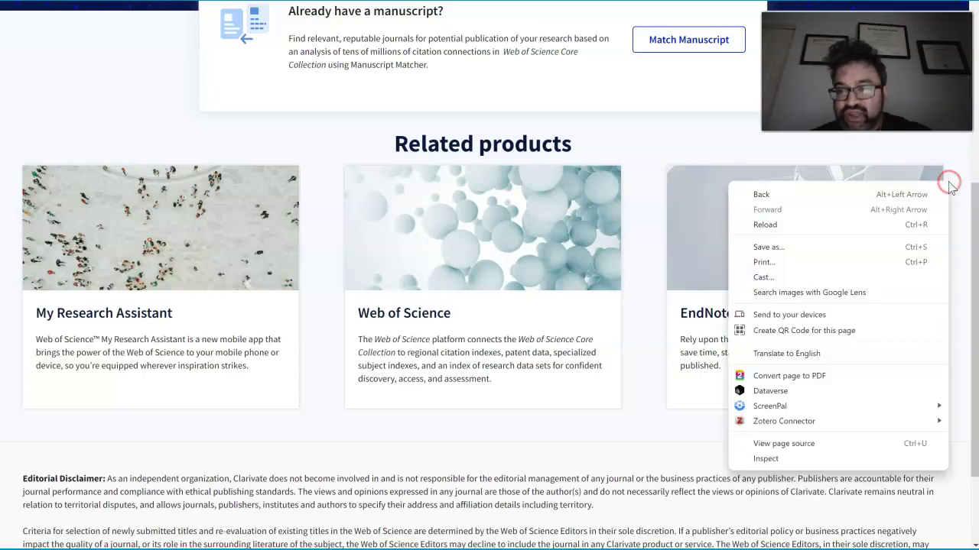
click(974, 196)
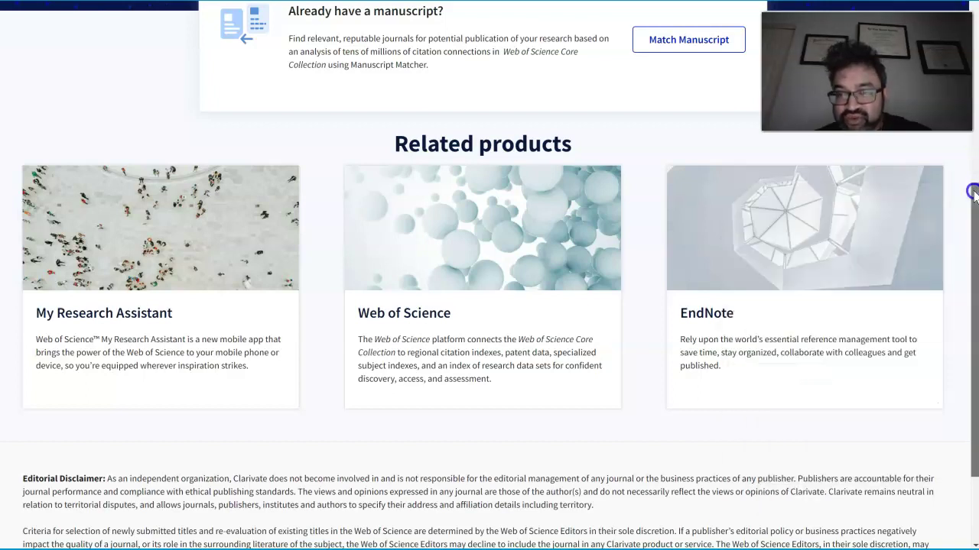
scroll(974, 196, up, 5)
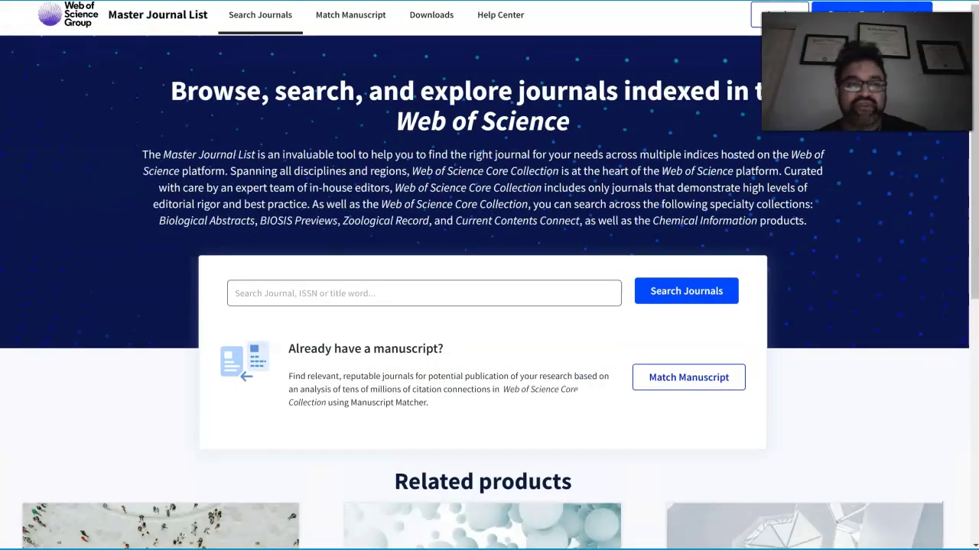